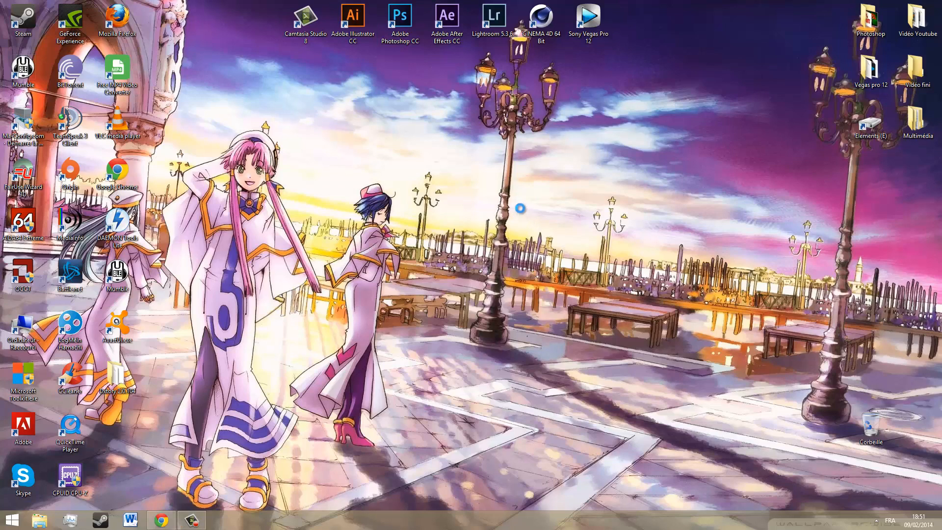
pyautogui.rightClick(519, 217)
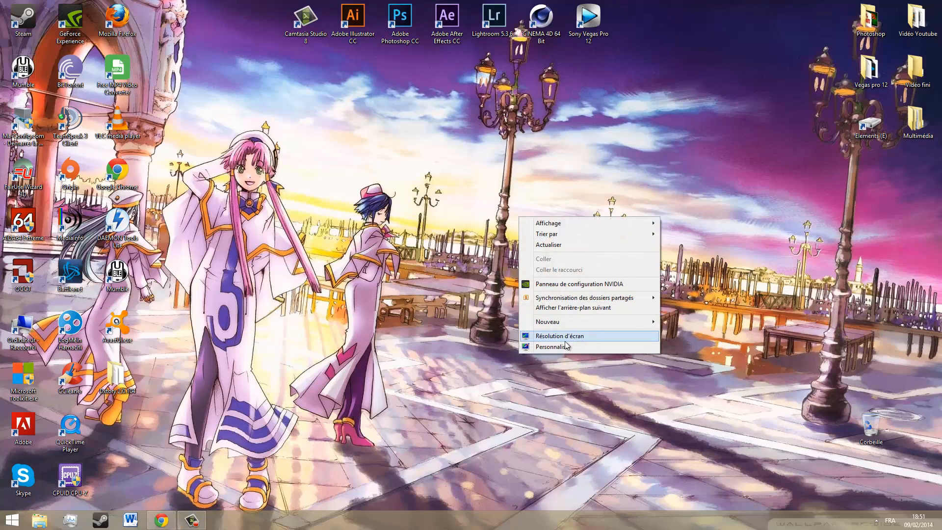
pyautogui.click(400, 245)
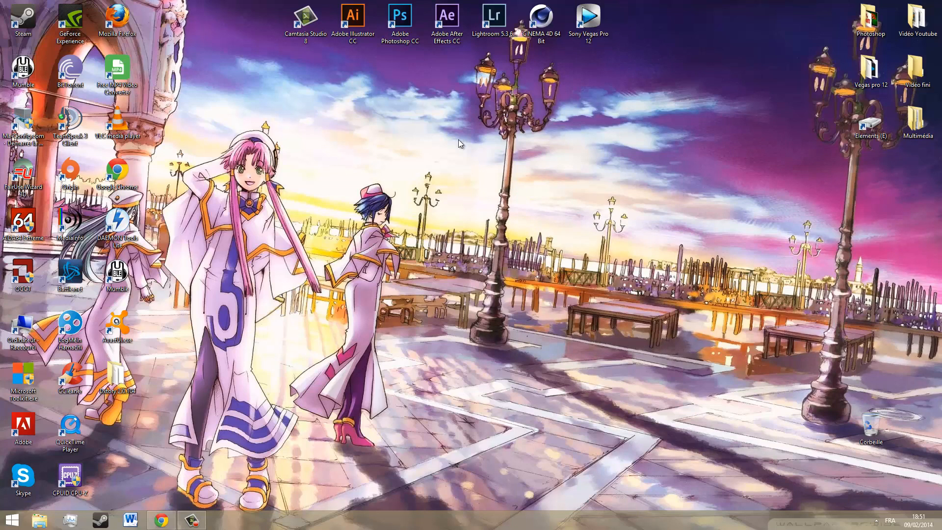
pyautogui.moveTo(939, 5)
pyautogui.click(915, 287)
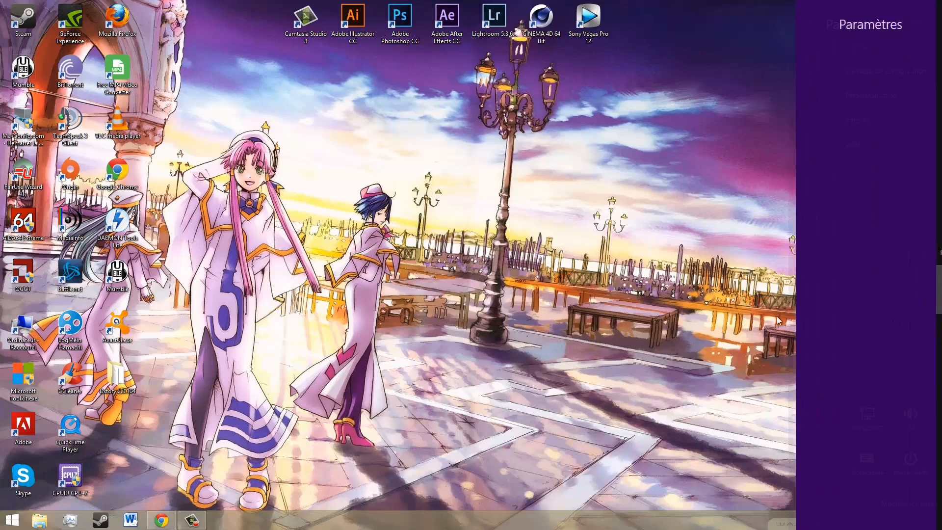
pyautogui.click(525, 180)
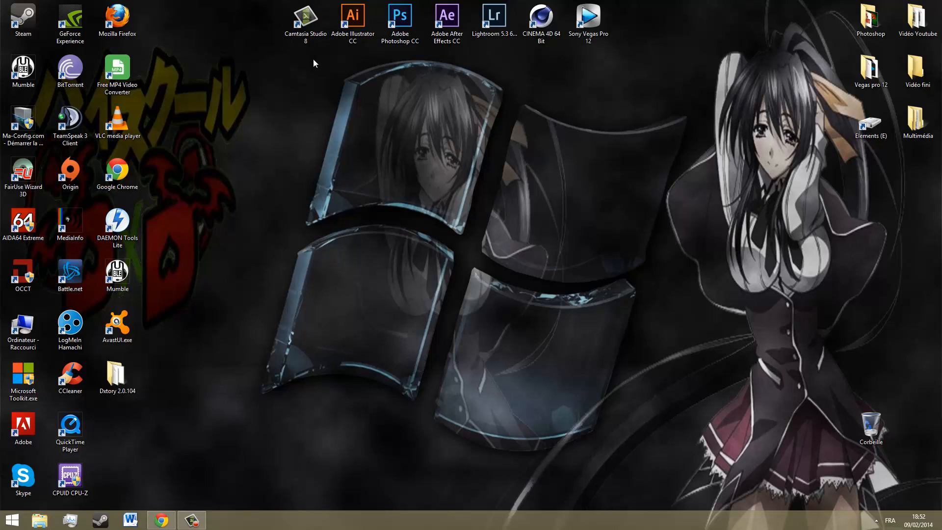
pyautogui.moveTo(273, 55); pyautogui.dragTo(248, 48)
pyautogui.moveTo(291, 105); pyautogui.dragTo(697, 519)
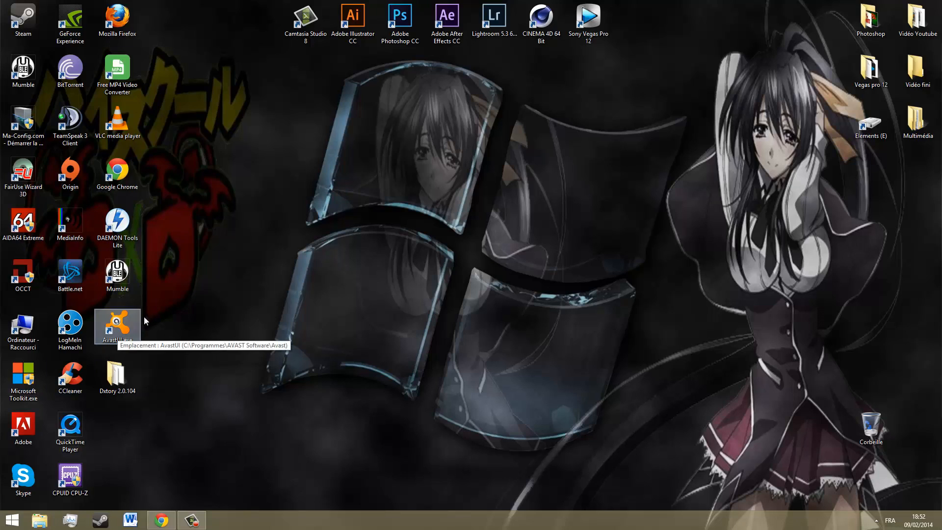
pyautogui.moveTo(297, 82); pyautogui.dragTo(638, 484)
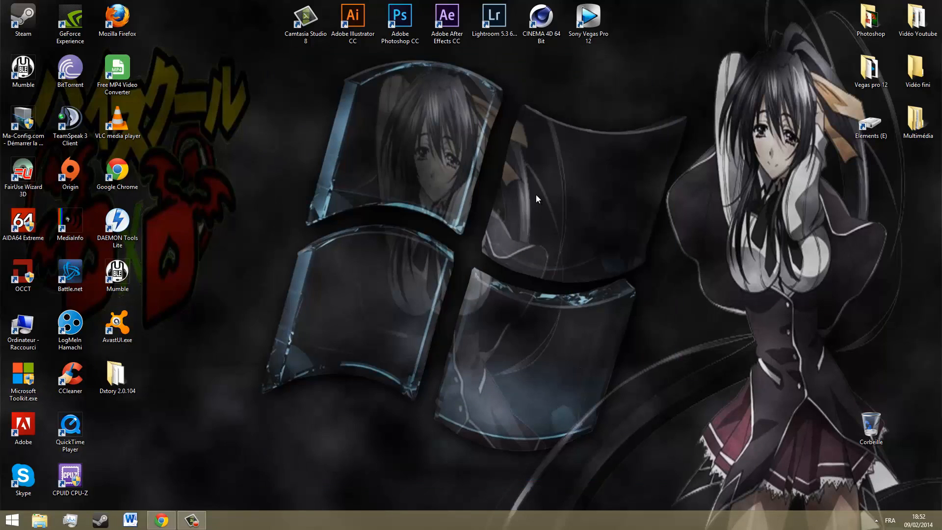
# Step: Open the desktop's personalization settings (Personnaliser) and reposition the window on the desktop
pyautogui.rightClick(399, 155)
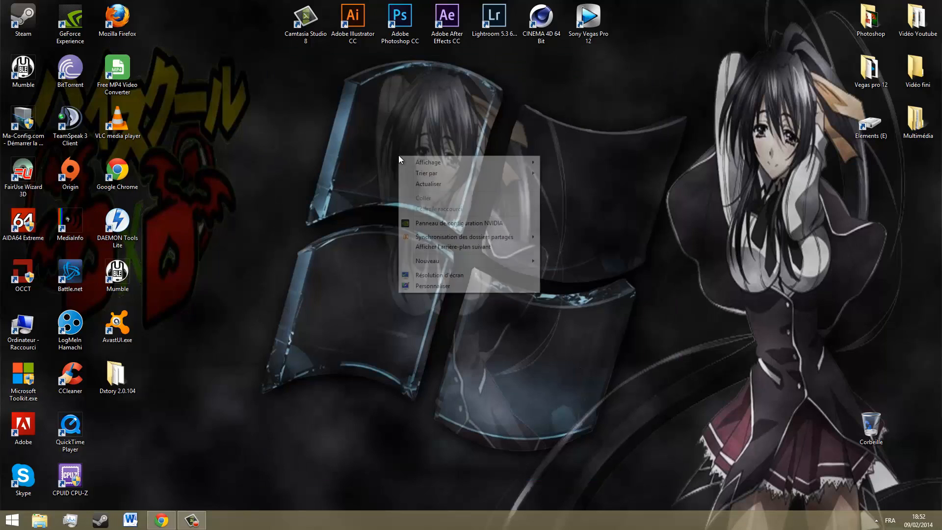
pyautogui.rightClick(437, 131)
pyautogui.rightClick(354, 201)
pyautogui.rightClick(614, 159)
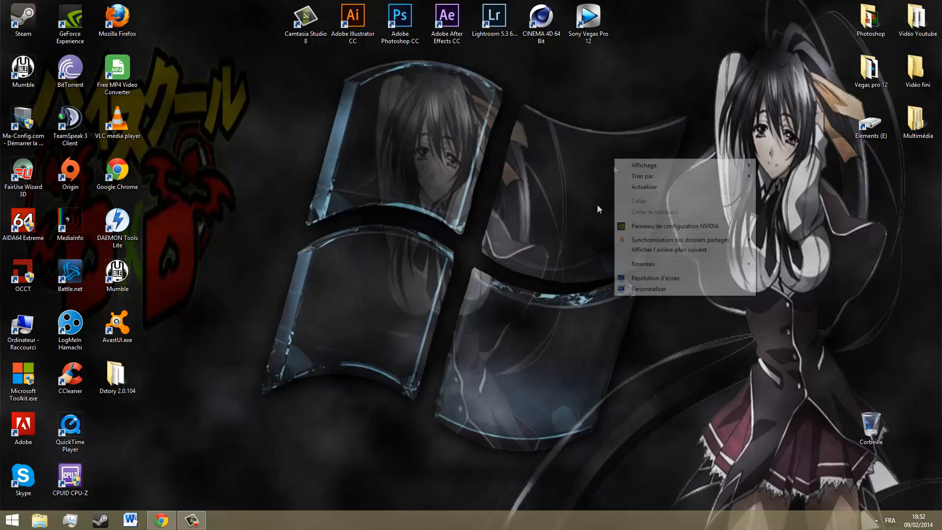
pyautogui.rightClick(416, 203)
pyautogui.click(453, 334)
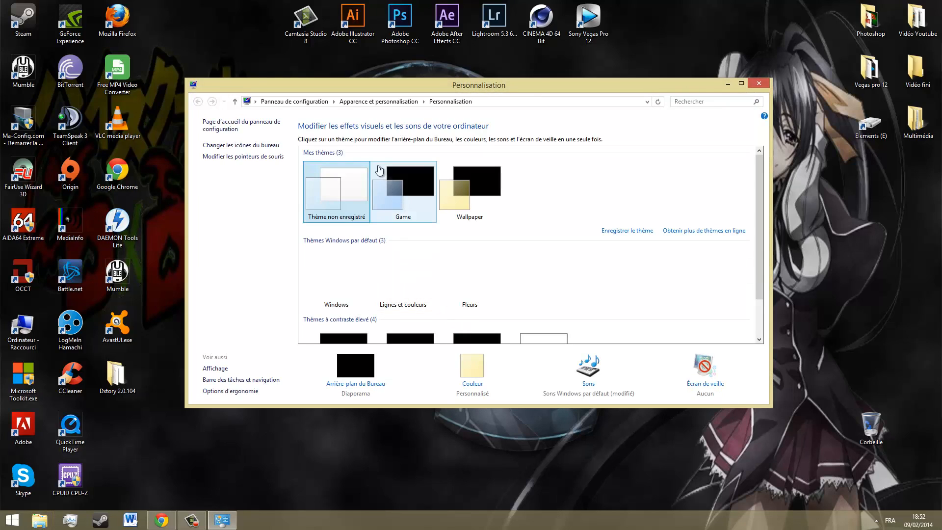
pyautogui.moveTo(398, 86); pyautogui.dragTo(492, 72)
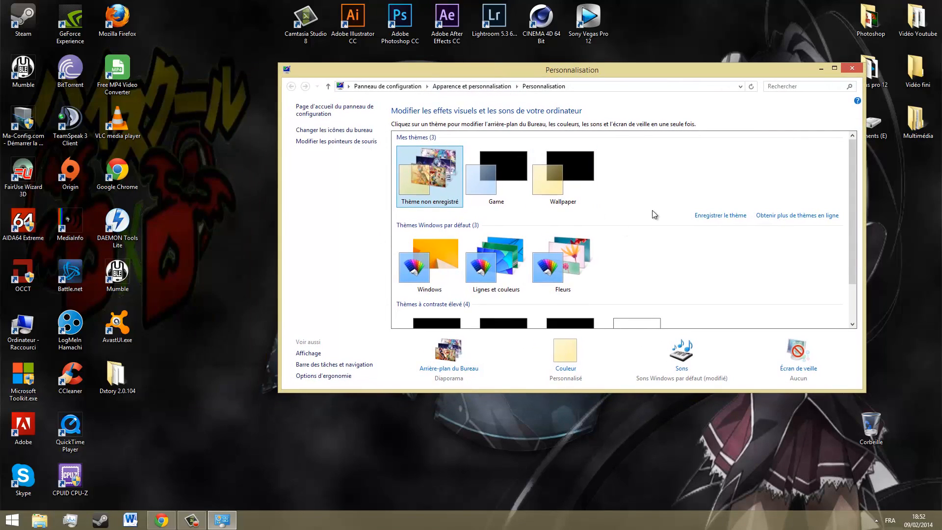
# Step: Look through the saved, default Windows and high-contrast themes, trying the Game theme and the unsaved theme
pyautogui.click(481, 254)
pyautogui.scroll(-1, 481, 254)
pyautogui.scroll(1, 444, 241)
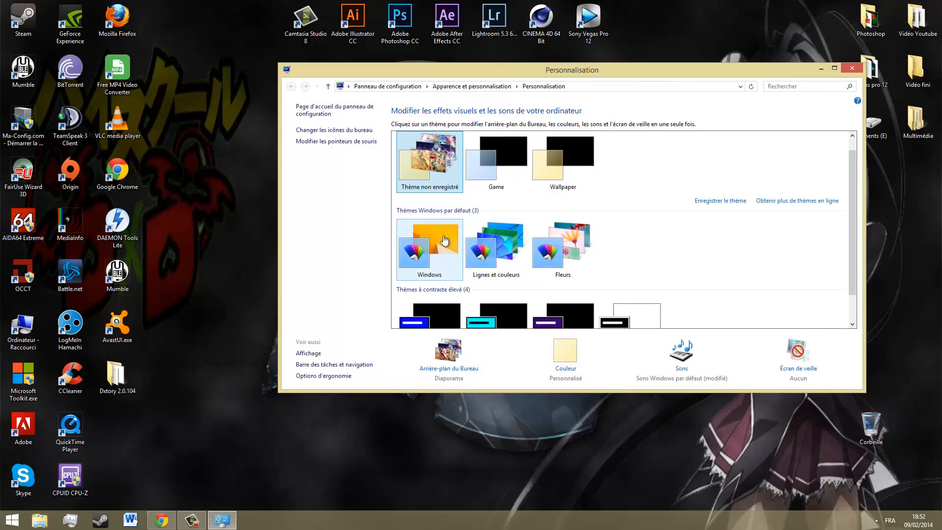
pyautogui.scroll(-2, 483, 245)
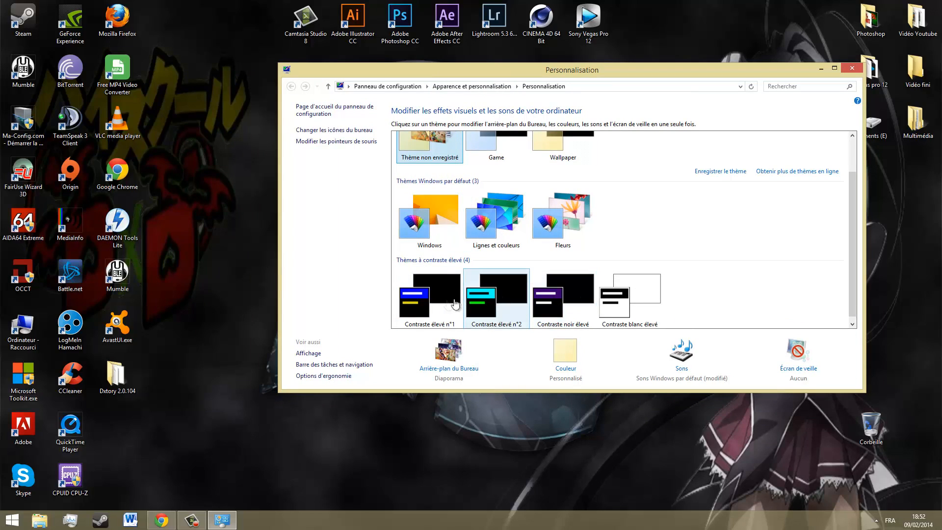
pyautogui.scroll(2, 471, 275)
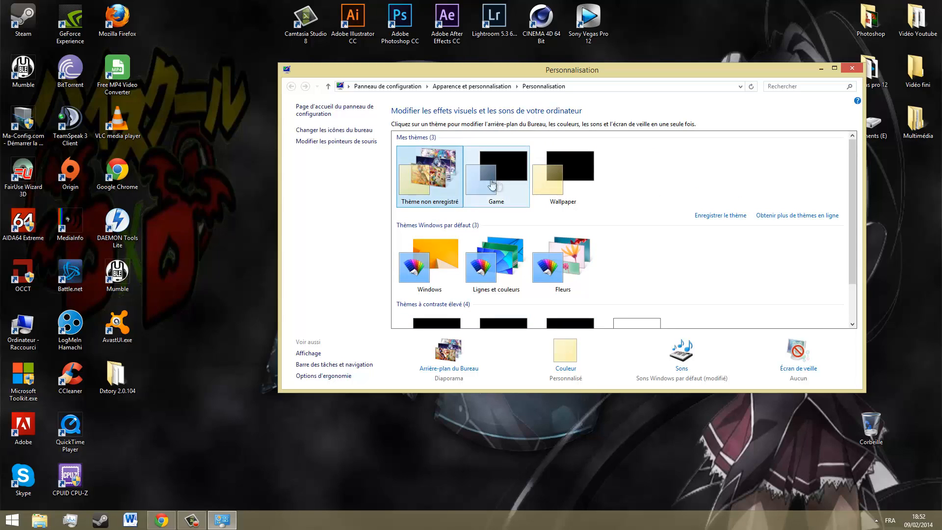
pyautogui.click(490, 172)
pyautogui.click(429, 171)
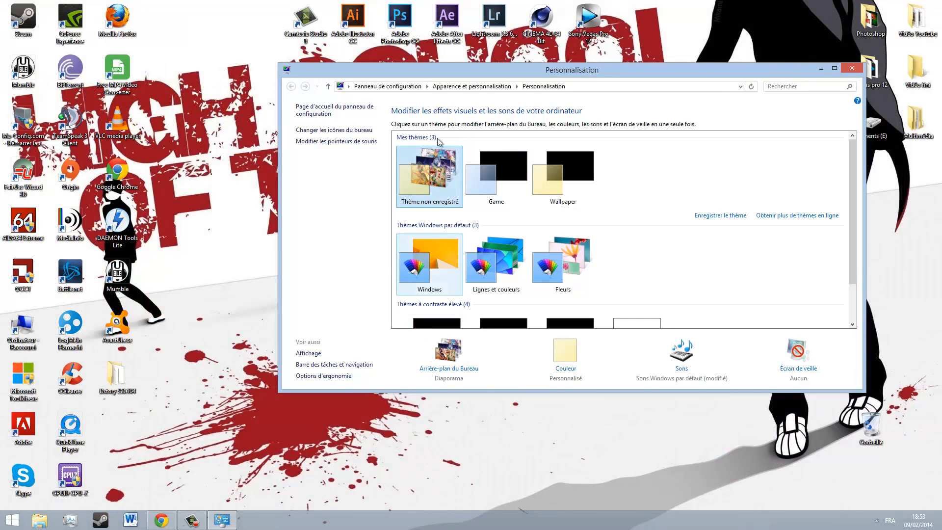
# Step: Open the desktop background settings (Arrière-plan du Bureau) and check the folder picker for the image location
pyautogui.moveTo(528, 72); pyautogui.dragTo(507, 69)
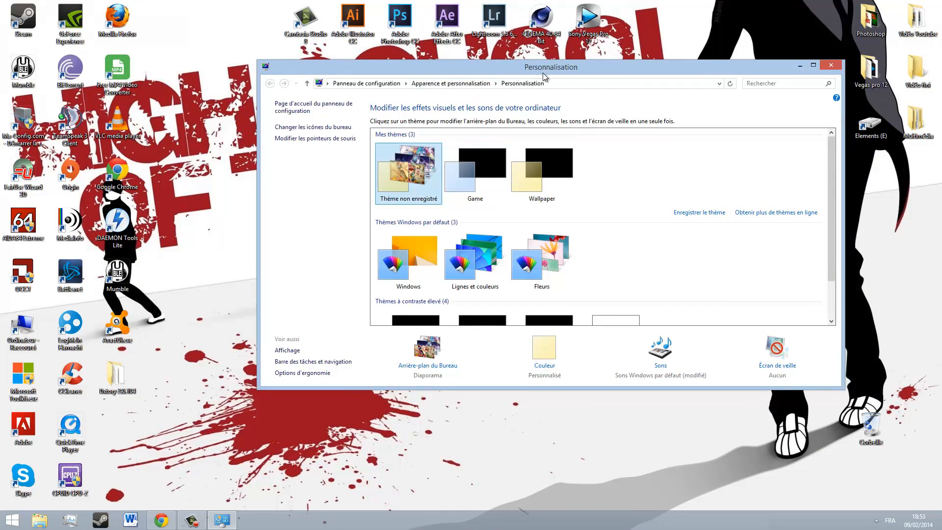
pyautogui.moveTo(543, 76); pyautogui.dragTo(526, 85)
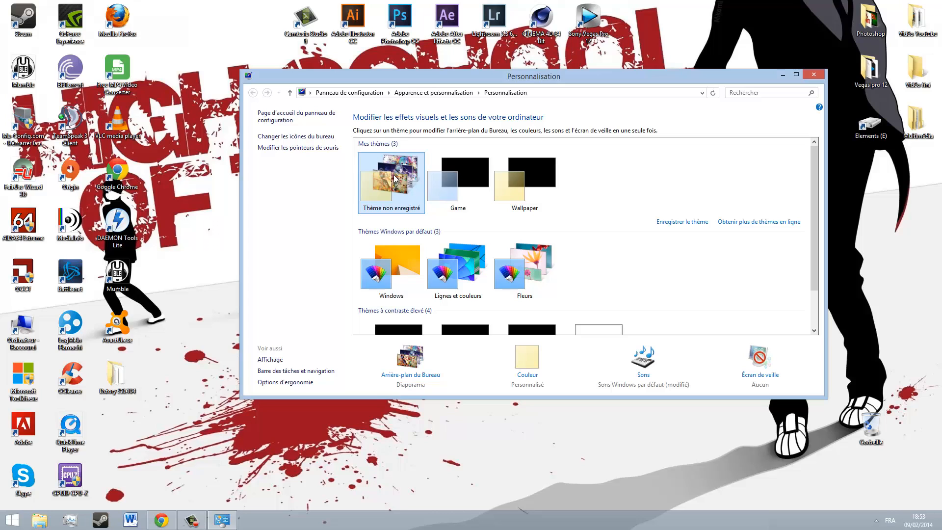
pyautogui.click(405, 377)
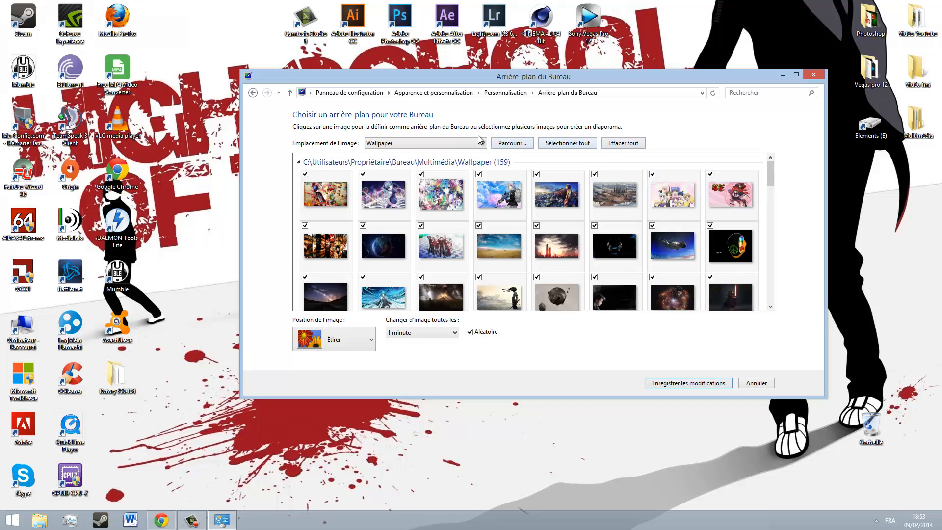
pyautogui.click(512, 143)
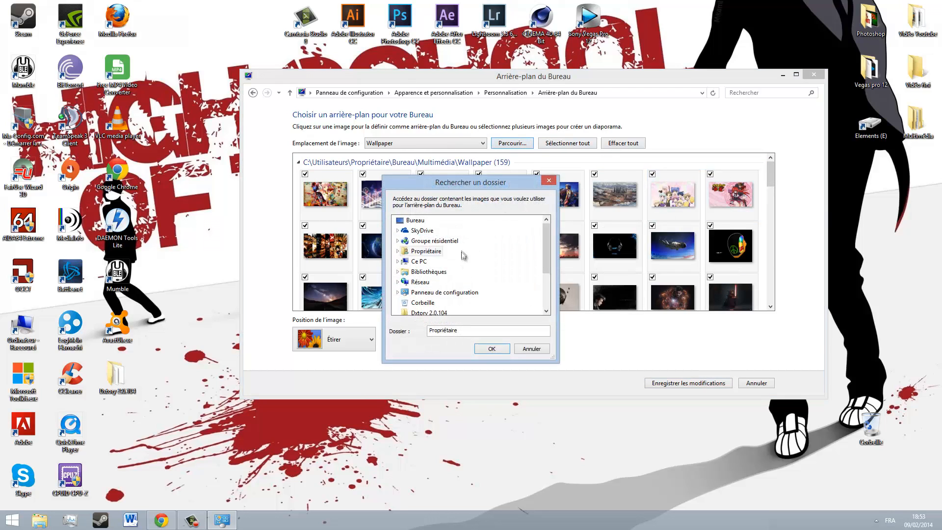
pyautogui.click(545, 181)
# Step: Create a new folder named "wallpaper 2" on the desktop
pyautogui.rightClick(202, 153)
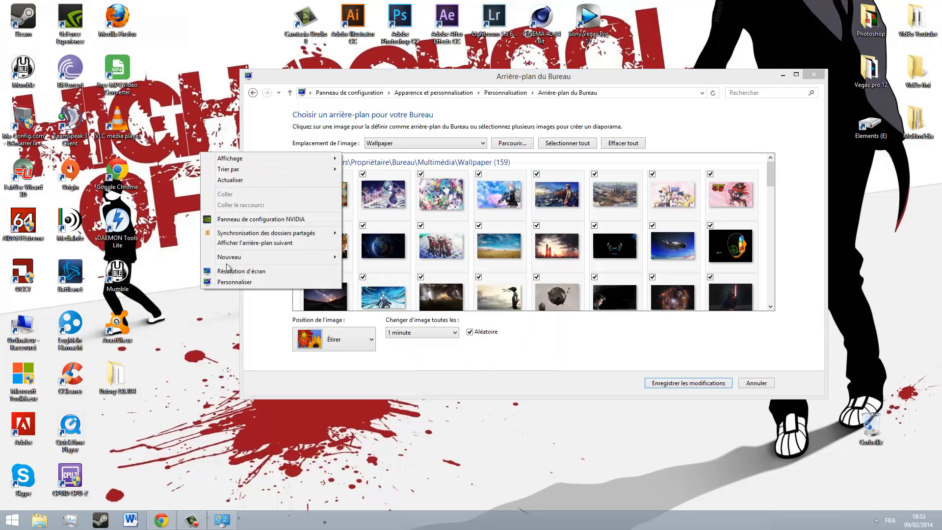
pyautogui.rightClick(196, 131)
pyautogui.moveTo(225, 235)
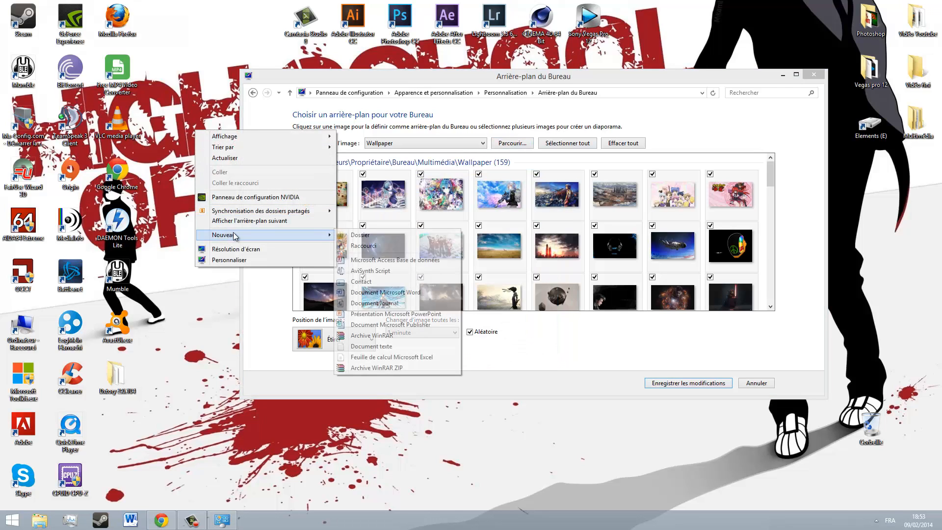
pyautogui.click(386, 236)
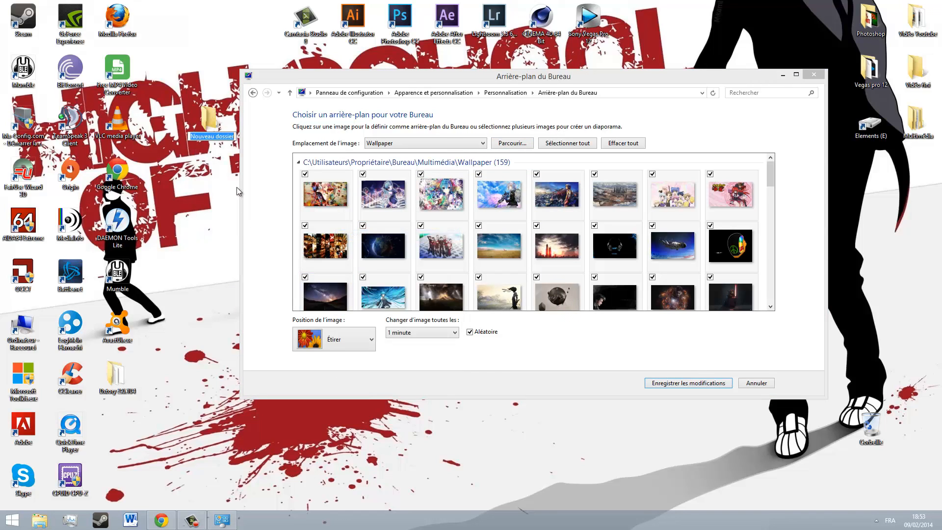
pyautogui.write('wallpaper 2')
pyautogui.press('Return')
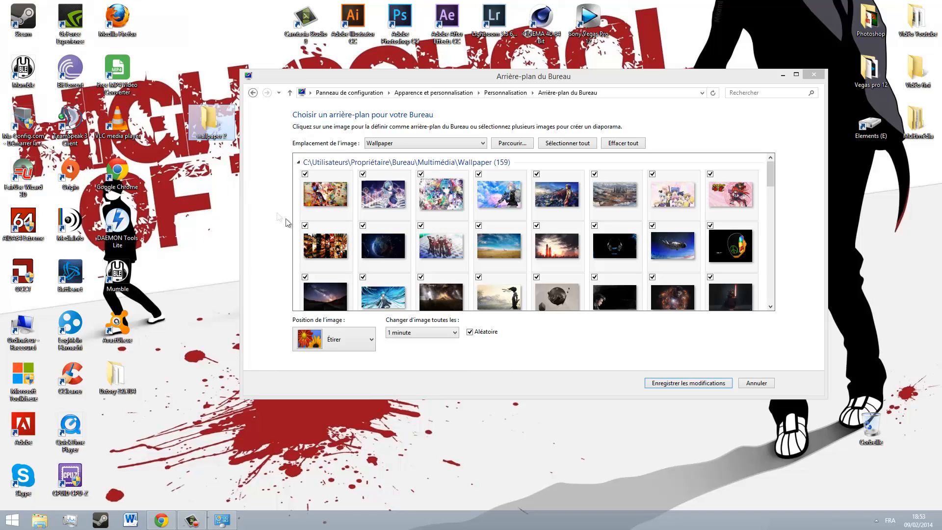
# Step: Look inside the "wallpaper 2" folder, close it and move the folder to the recycle bin
pyautogui.doubleClick(206, 120)
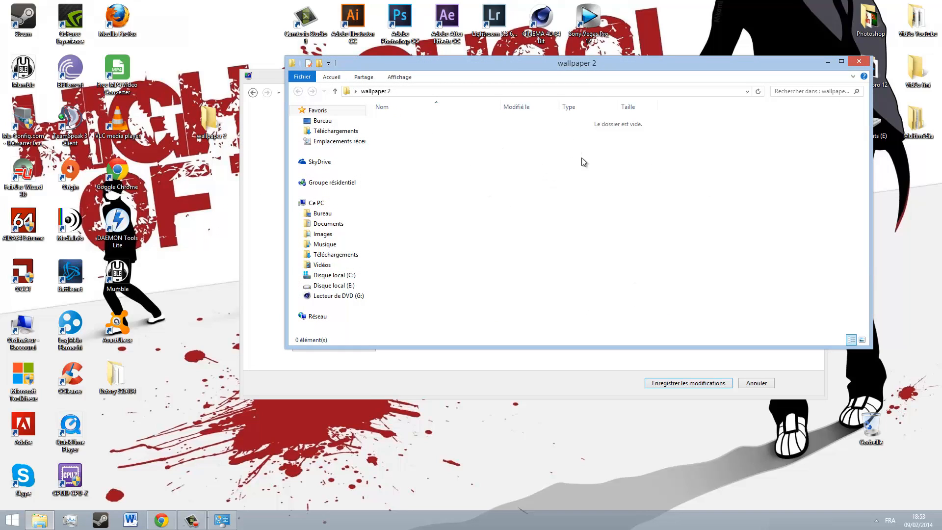
pyautogui.click(858, 63)
pyautogui.click(208, 120)
pyautogui.press('Delete')
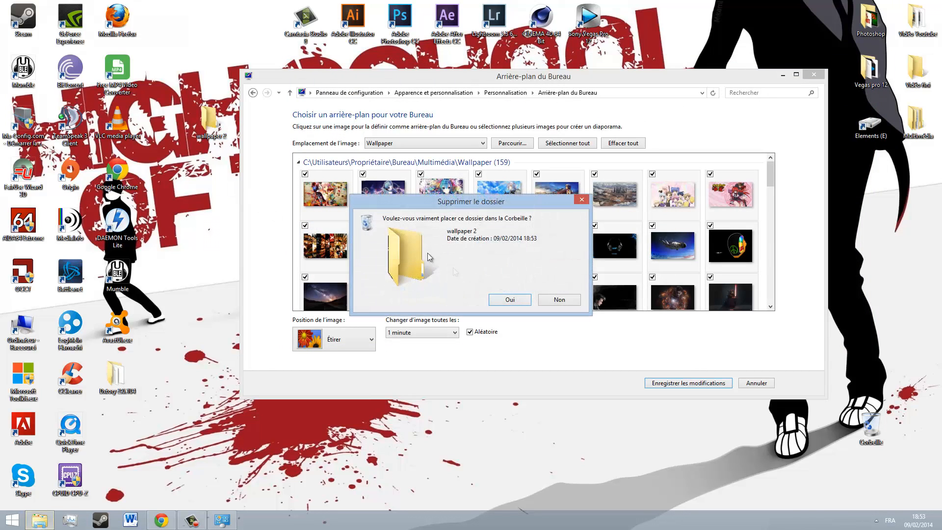
pyautogui.click(515, 303)
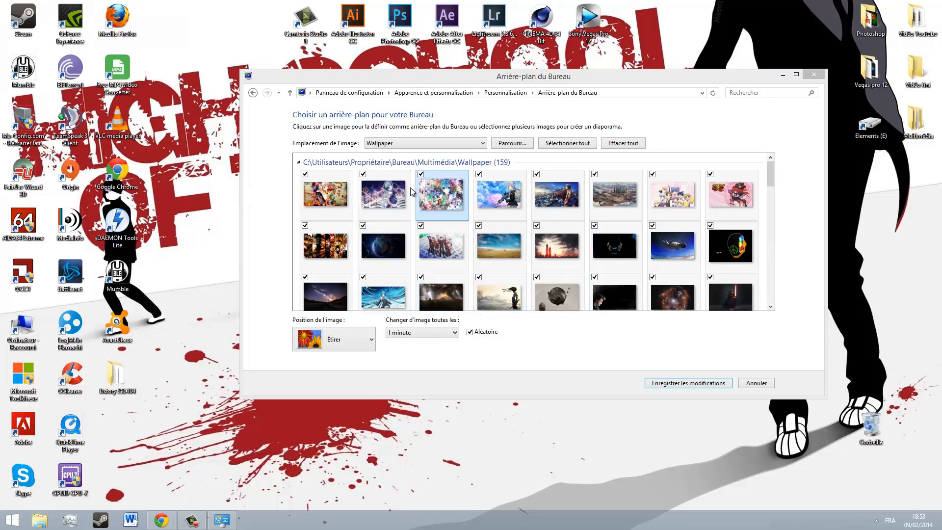
# Step: Set the background image location to the Wallpaper folder inside Multimédia and go through its images
pyautogui.click(530, 145)
pyautogui.moveTo(445, 176); pyautogui.dragTo(451, 101)
pyautogui.moveTo(550, 166); pyautogui.dragTo(551, 203)
pyautogui.doubleClick(428, 187)
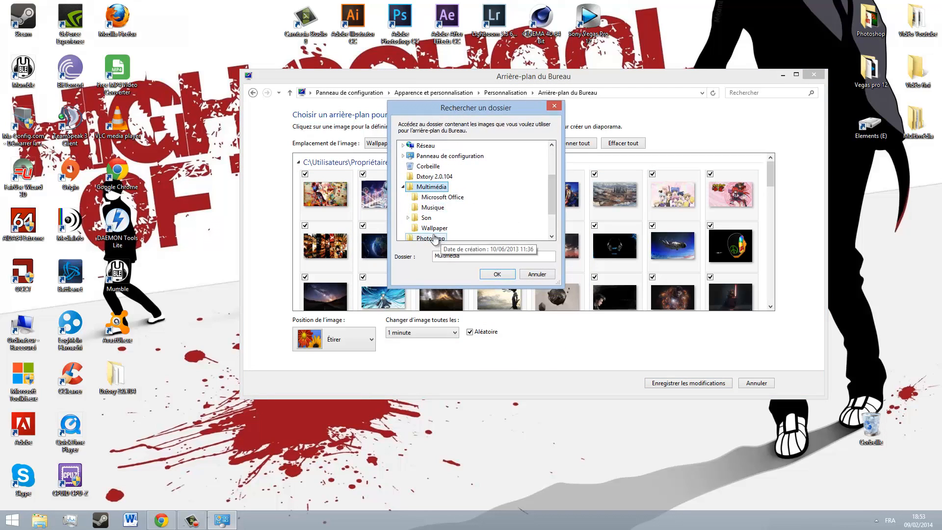
pyautogui.moveTo(552, 191); pyautogui.dragTo(553, 200)
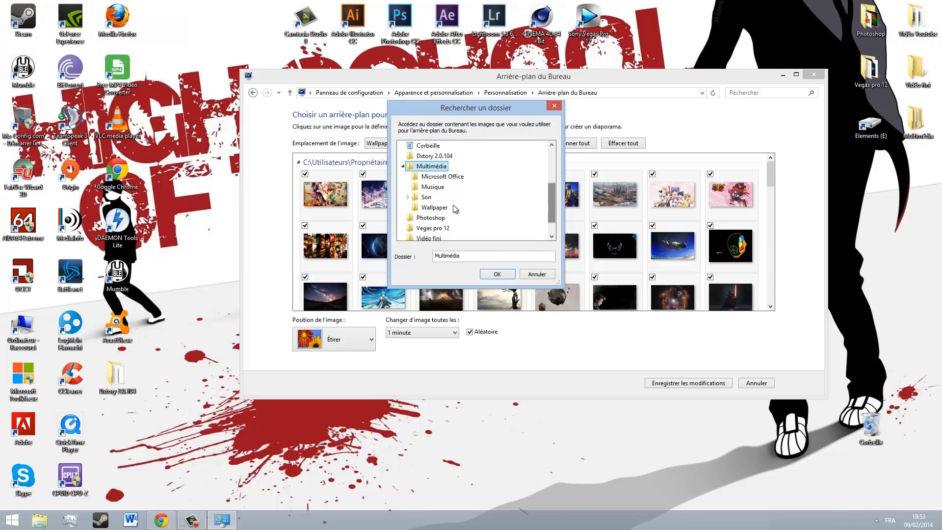
pyautogui.click(434, 208)
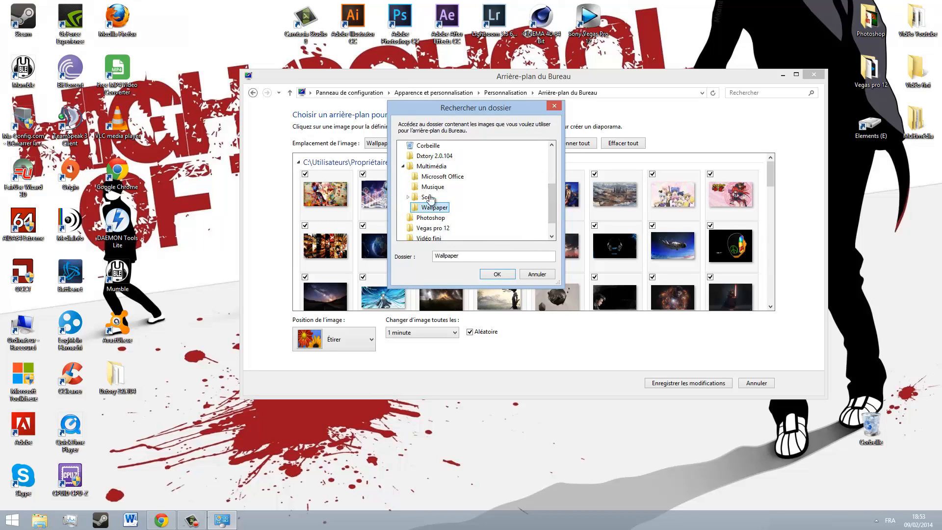
pyautogui.click(497, 274)
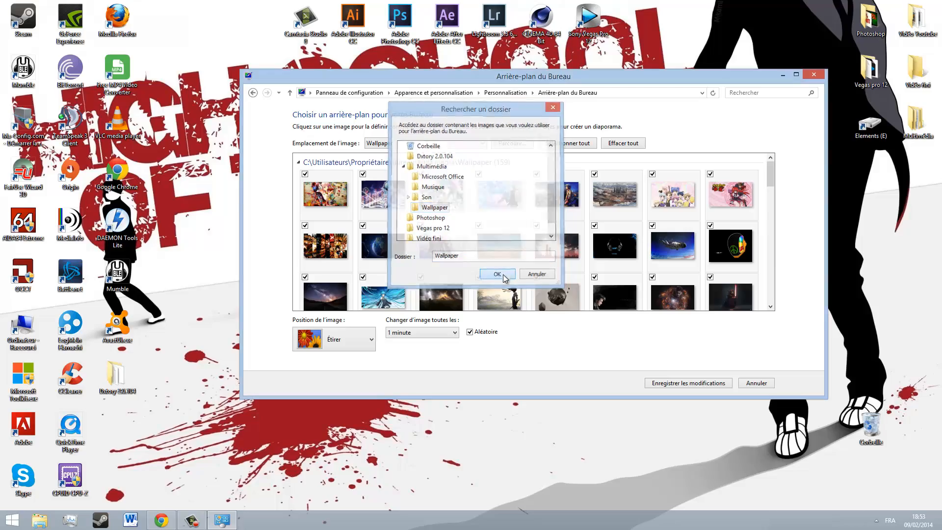
pyautogui.moveTo(771, 176); pyautogui.dragTo(768, 300)
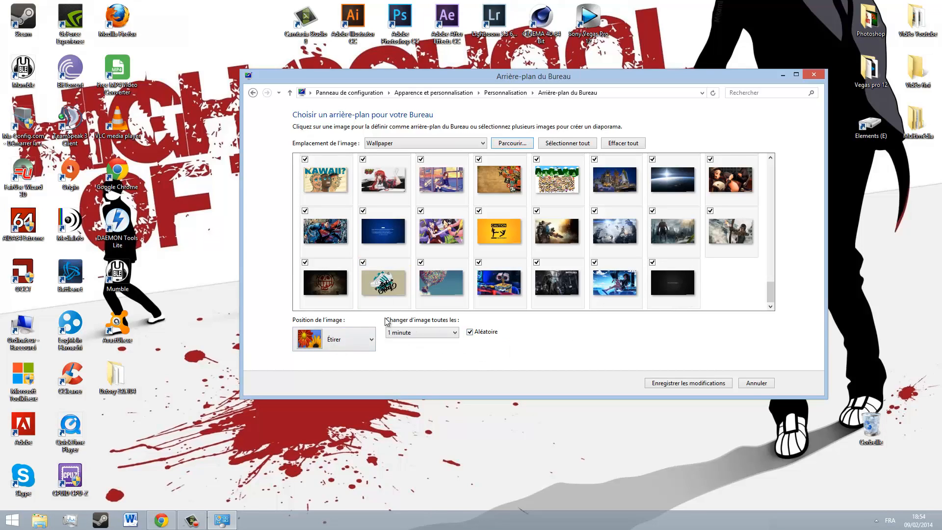
# Step: Try the Parcours image position for the background and restore it to Étirer
pyautogui.click(356, 343)
pyautogui.click(361, 341)
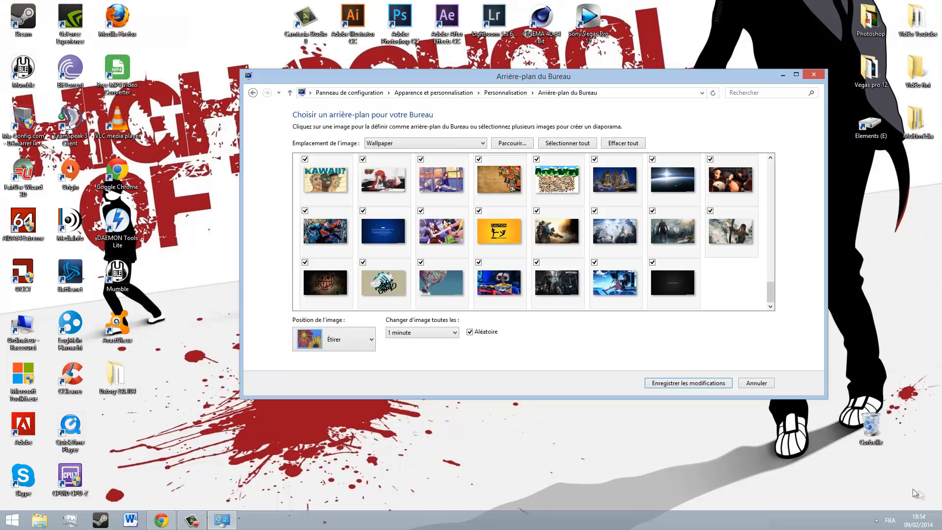
pyautogui.moveTo(646, 75); pyautogui.dragTo(551, 62)
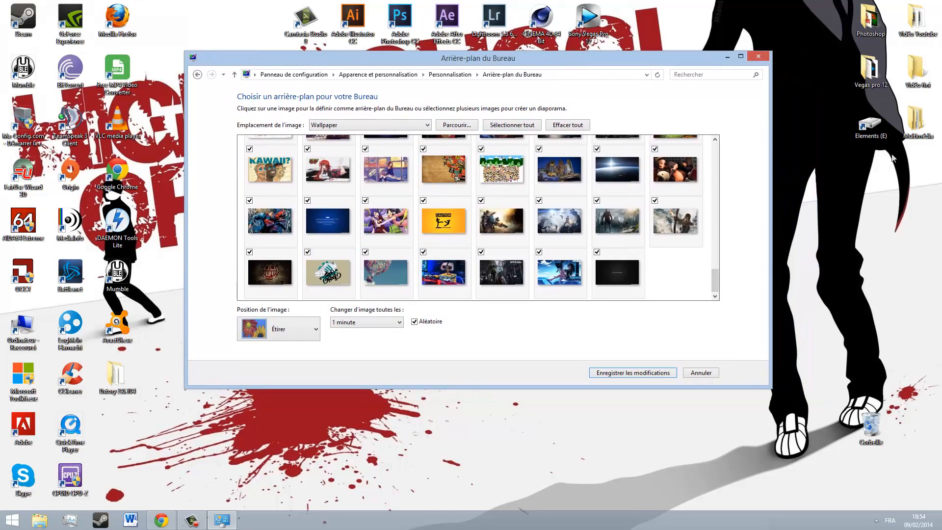
pyautogui.click(301, 333)
pyautogui.click(301, 334)
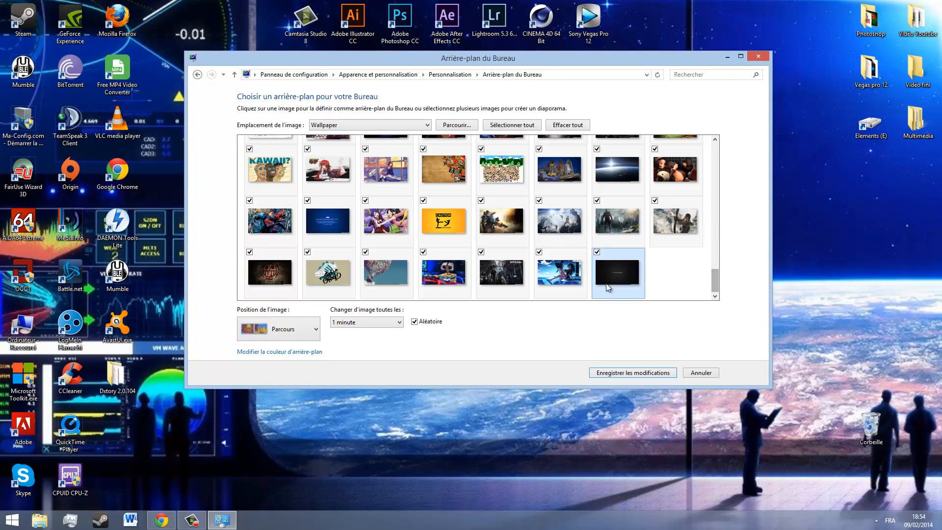
pyautogui.click(295, 329)
pyautogui.click(295, 395)
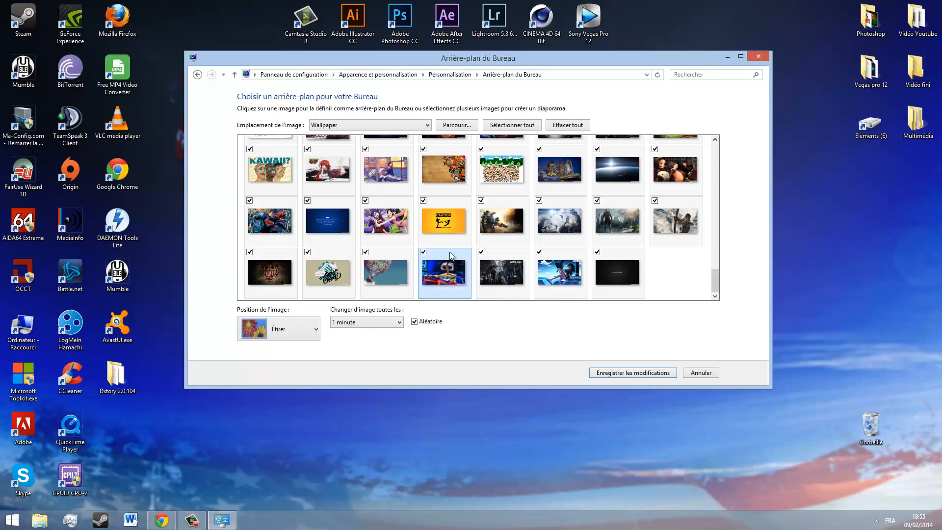
# Step: Review the image position and change interval options for the slideshow, keeping Étirer and 1 minute
pyautogui.click(300, 330)
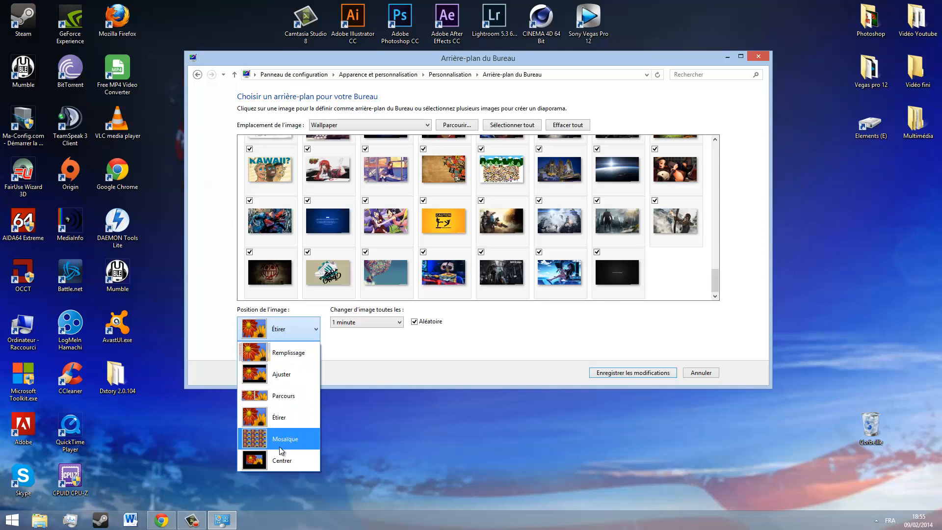
pyautogui.click(279, 417)
pyautogui.click(391, 324)
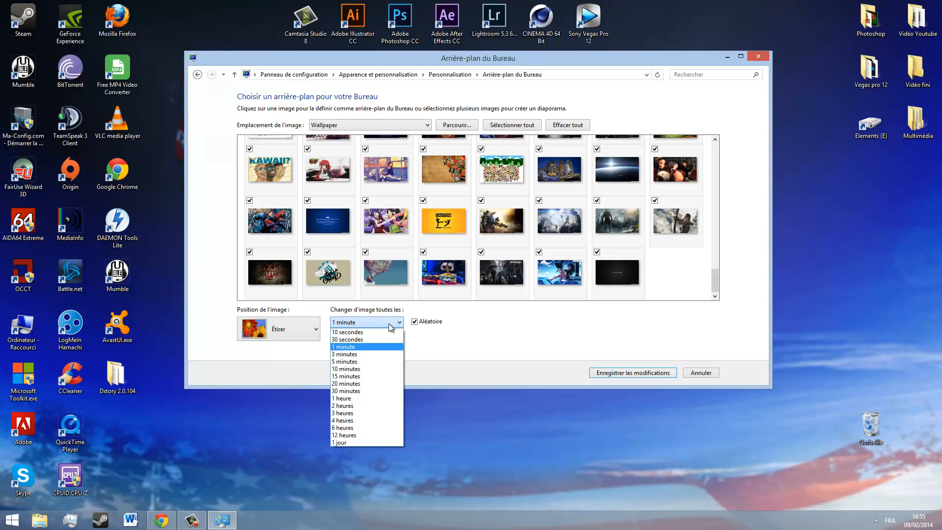
pyautogui.click(390, 323)
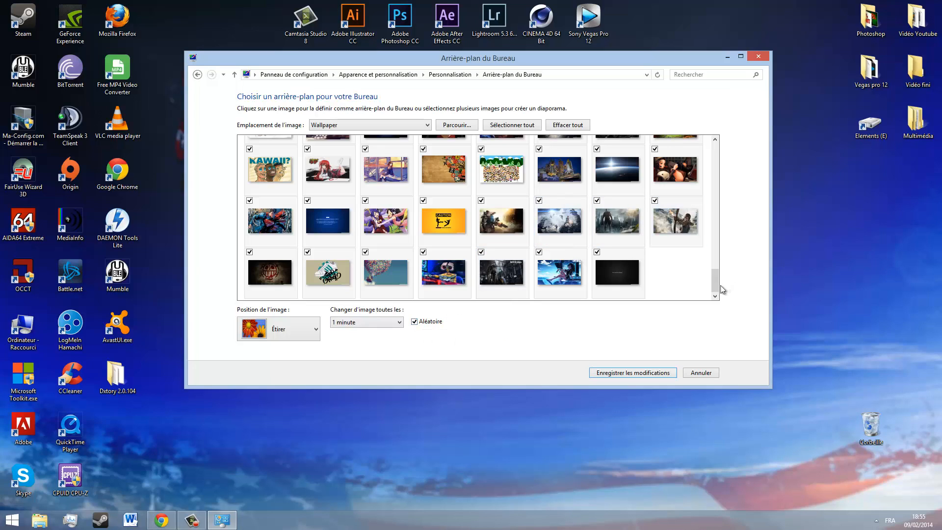
# Step: Look through the Wallpaper folder's images, save the background slideshow changes and close the personalization window
pyautogui.moveTo(717, 283); pyautogui.dragTo(694, 140)
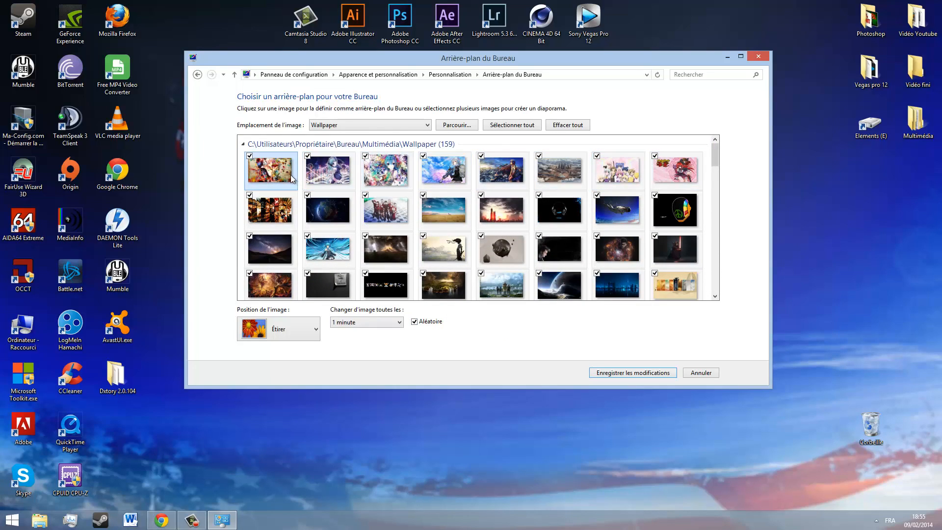
pyautogui.moveTo(715, 156); pyautogui.dragTo(438, 378)
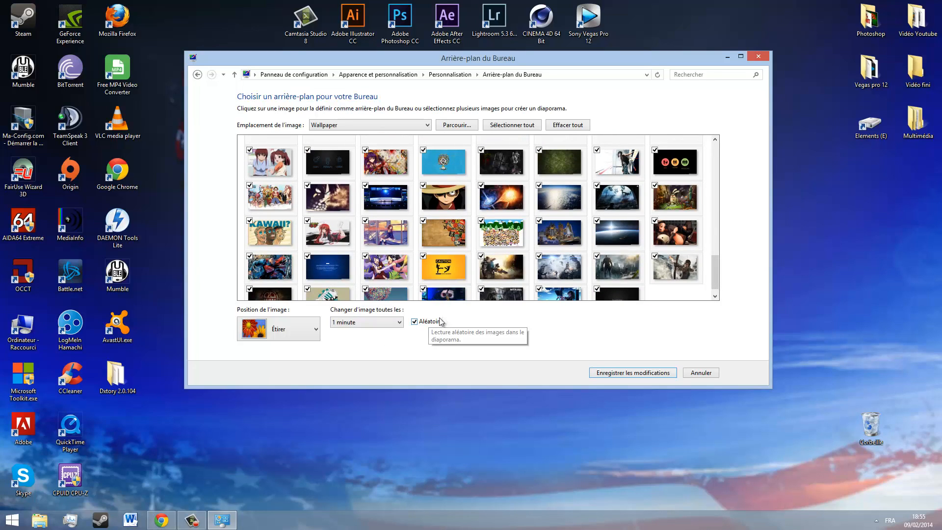
pyautogui.moveTo(715, 268)
pyautogui.mouseDown()
pyautogui.moveTo(726, 157)
pyautogui.moveTo(719, 282)
pyautogui.mouseUp()
pyautogui.click(643, 373)
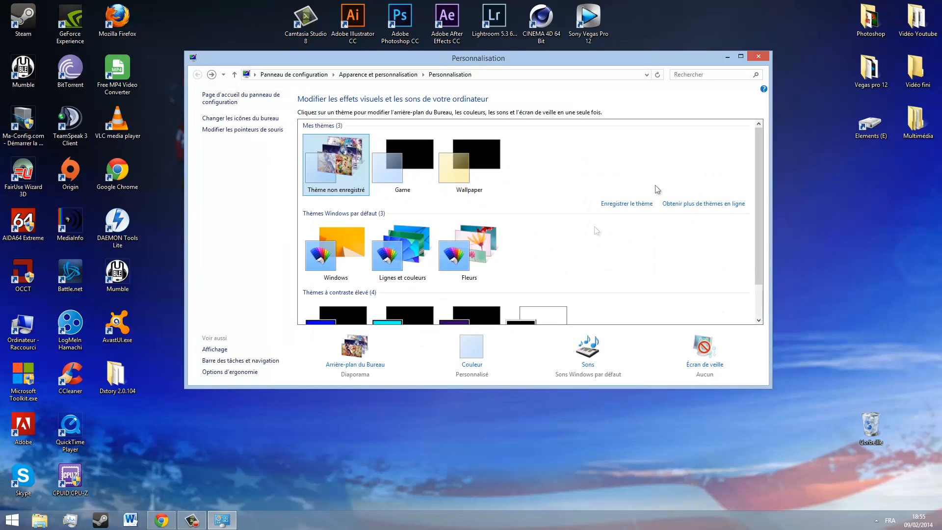
pyautogui.click(763, 58)
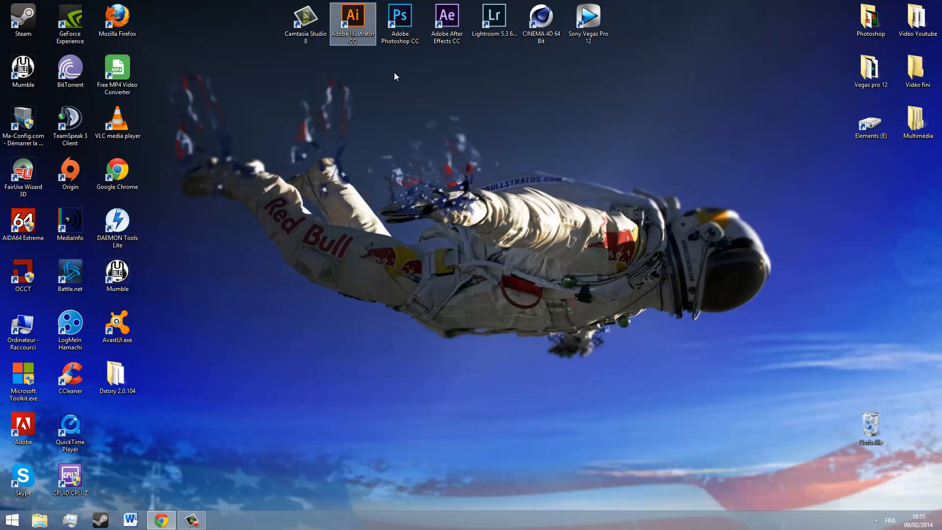
# Step: Empty the recycle bin on the desktop
pyautogui.rightClick(856, 430)
pyautogui.click(854, 350)
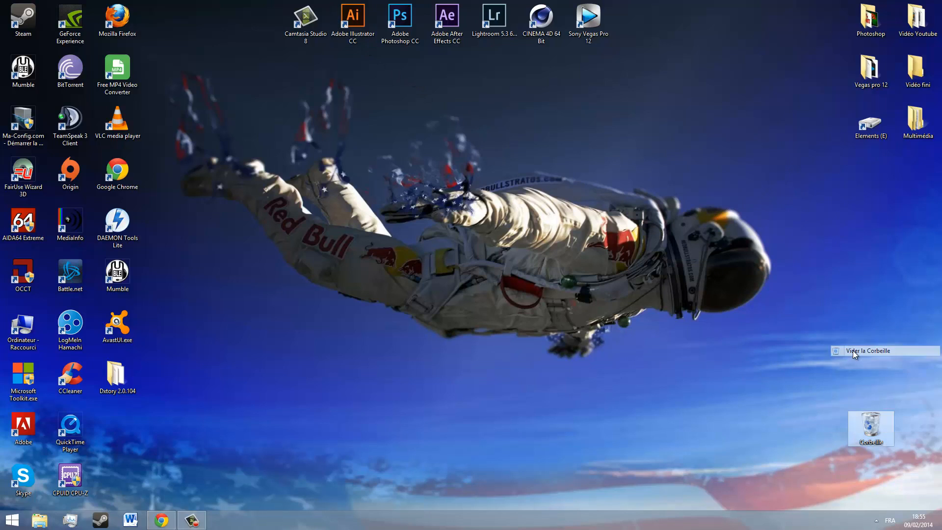
pyautogui.click(527, 299)
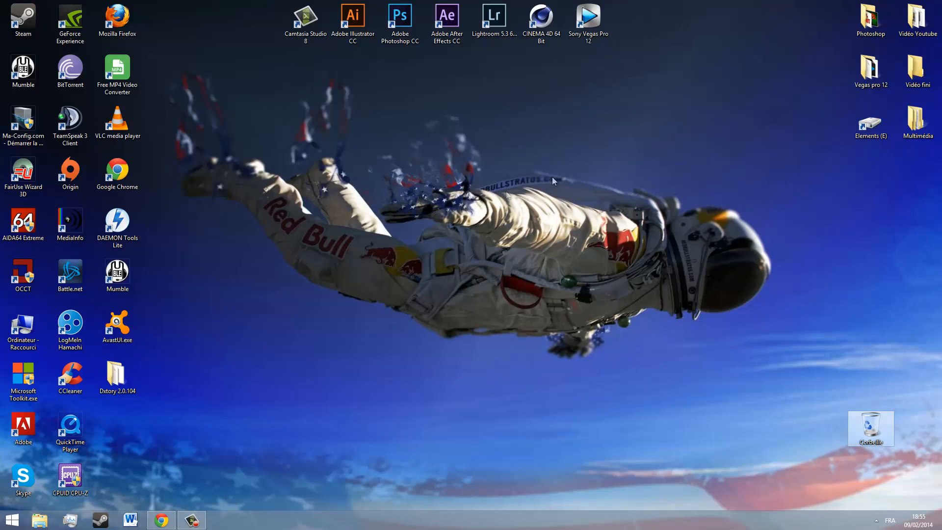
pyautogui.moveTo(642, 142); pyautogui.dragTo(292, 129)
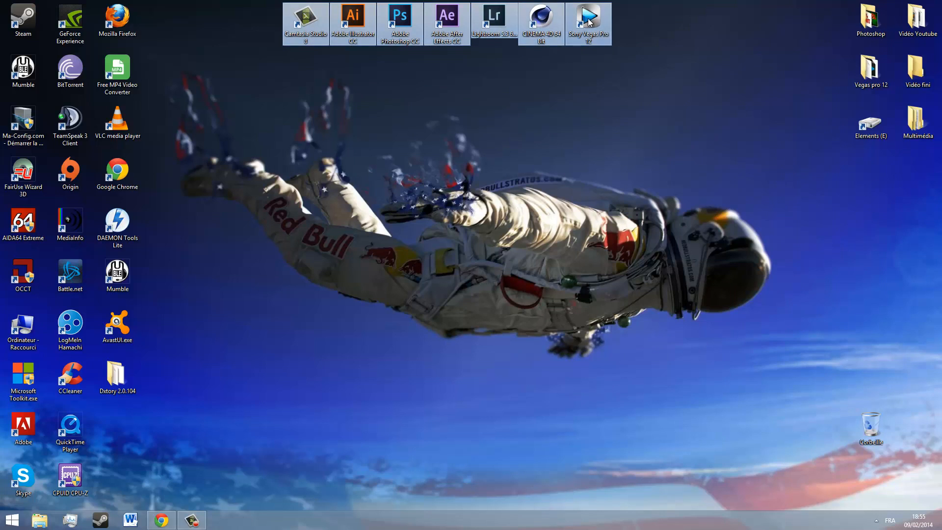
pyautogui.click(637, 68)
pyautogui.moveTo(637, 64); pyautogui.dragTo(257, 4)
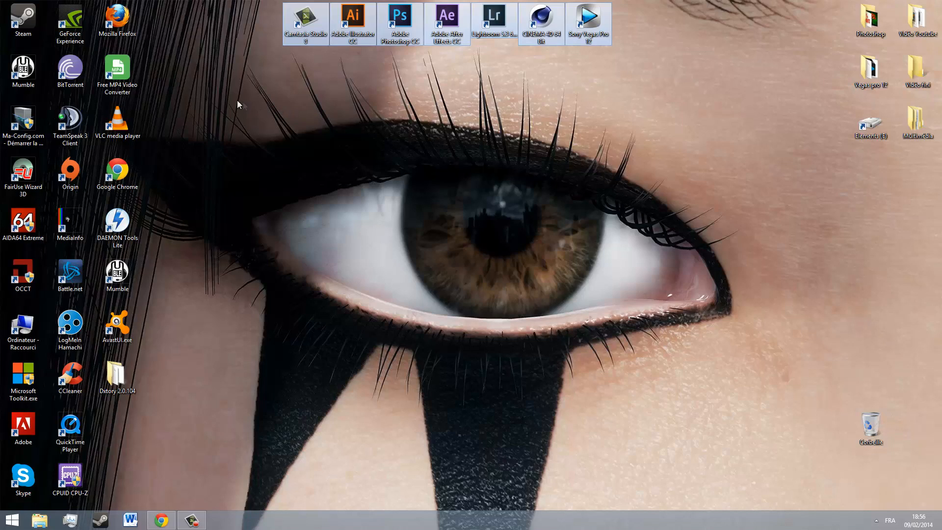
pyautogui.moveTo(190, 81); pyautogui.dragTo(718, 329)
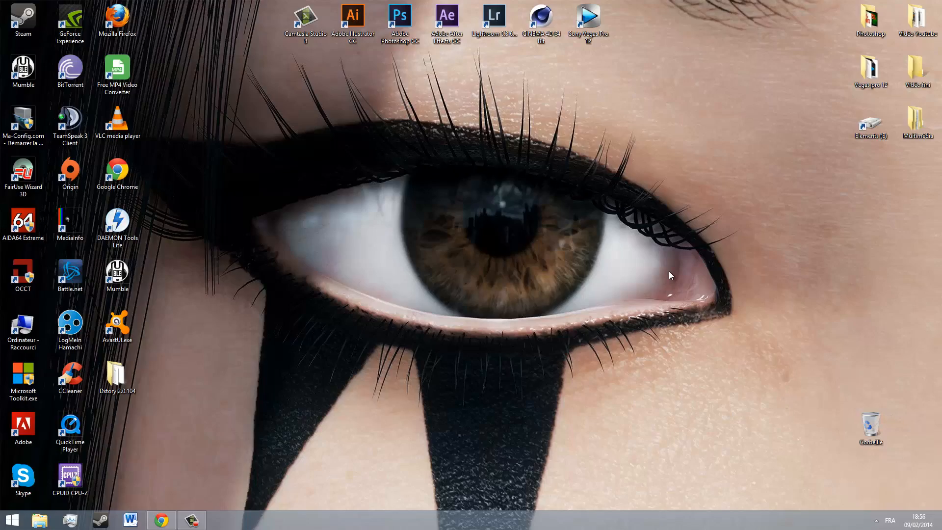
pyautogui.moveTo(171, 98); pyautogui.dragTo(844, 433)
pyautogui.moveTo(773, 390); pyautogui.dragTo(227, 110)
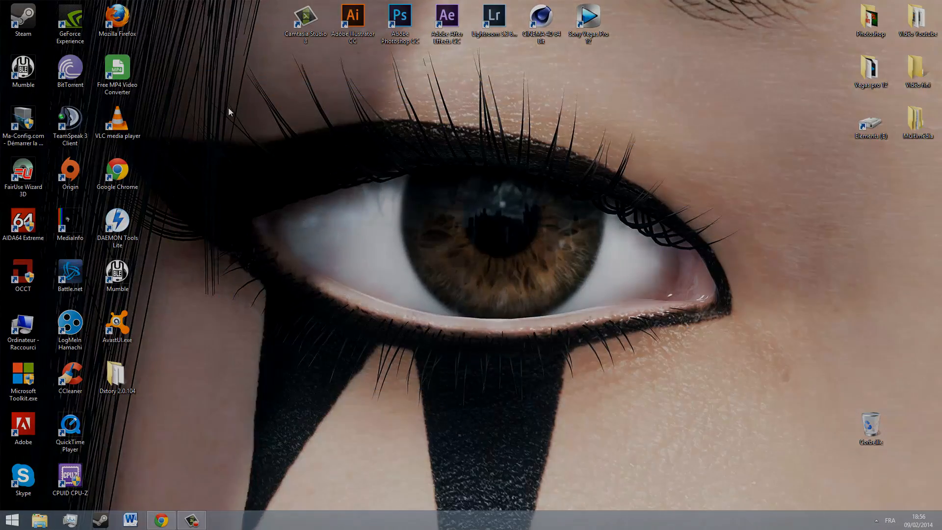